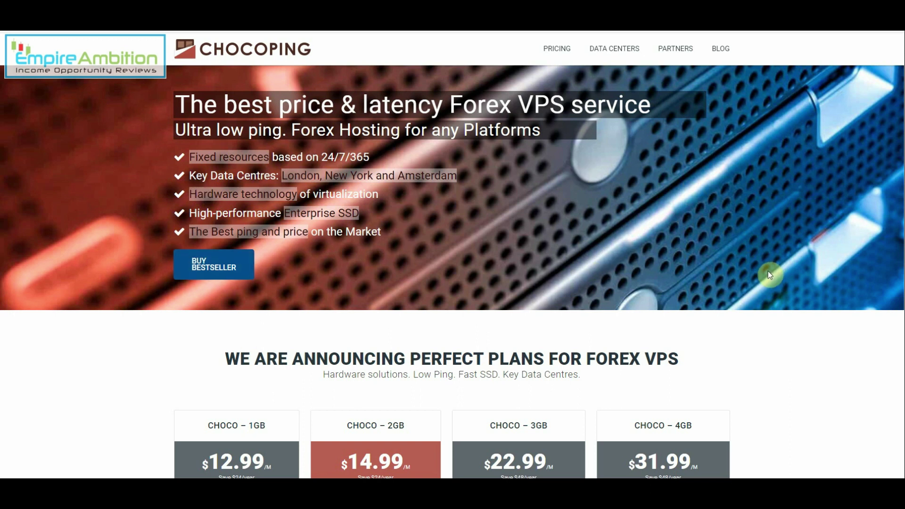
pyautogui.scroll(-5, 768, 285)
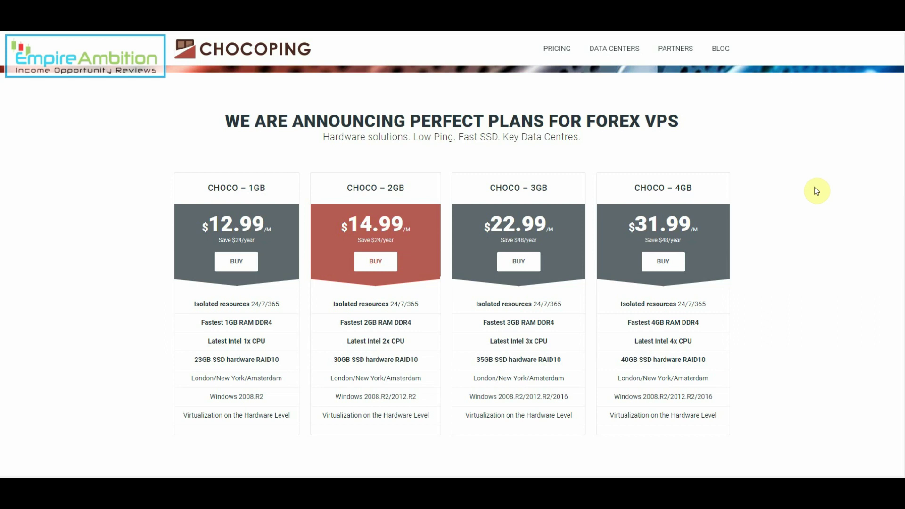
pyautogui.click(413, 190)
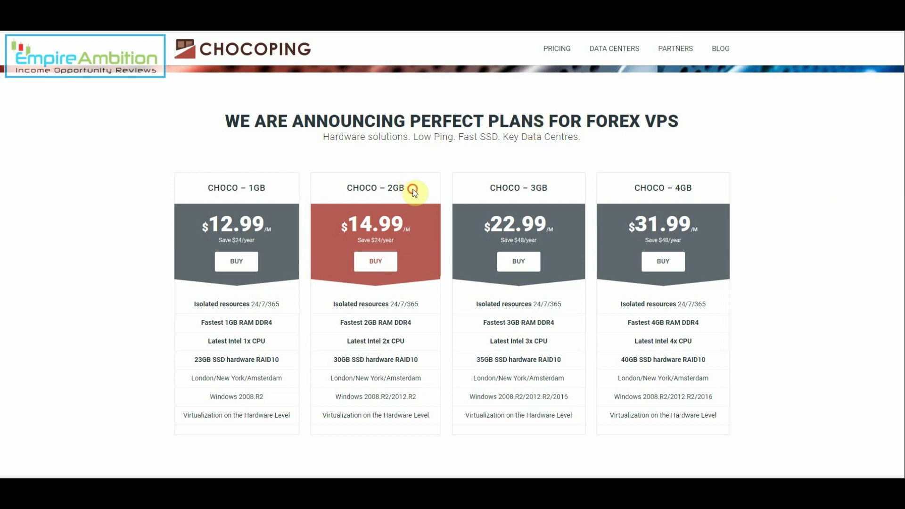
pyautogui.moveTo(413, 190); pyautogui.dragTo(340, 192)
pyautogui.scroll(3, 763, 264)
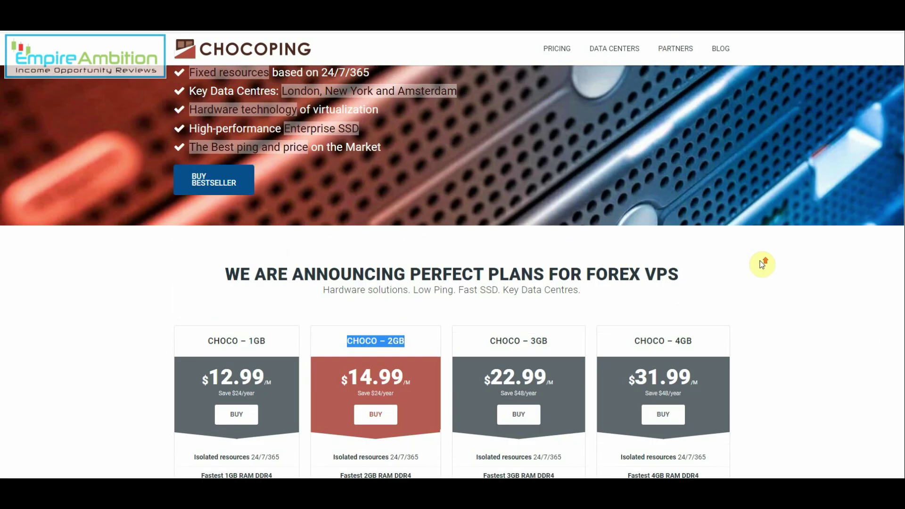
pyautogui.scroll(3, 764, 260)
pyautogui.scroll(-3, 775, 270)
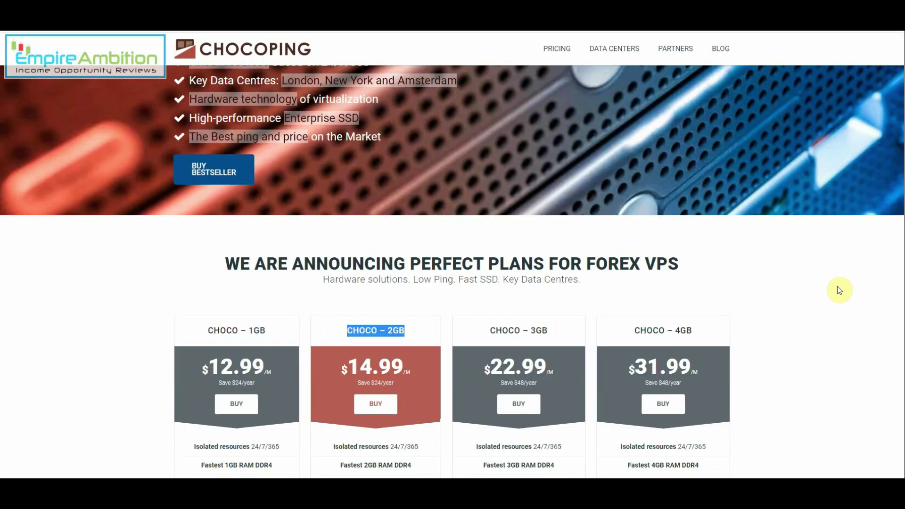
pyautogui.scroll(-4, 826, 288)
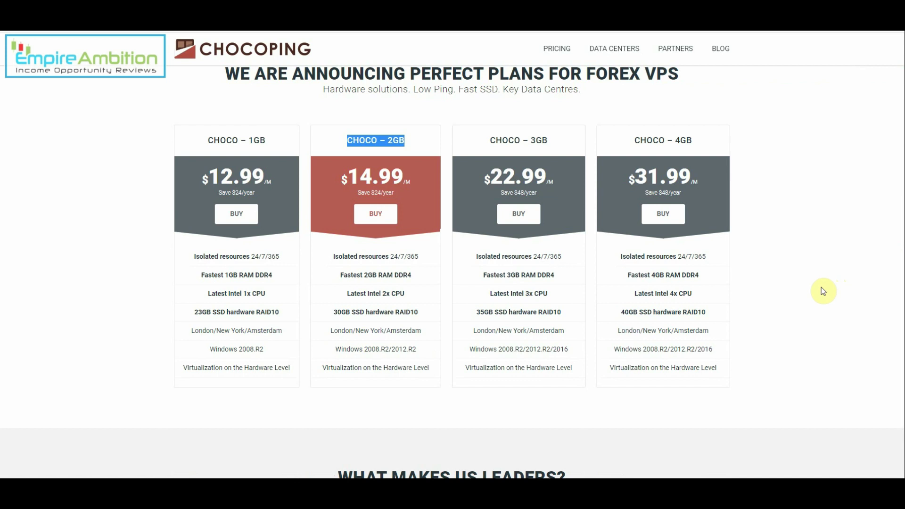
pyautogui.scroll(7, 823, 290)
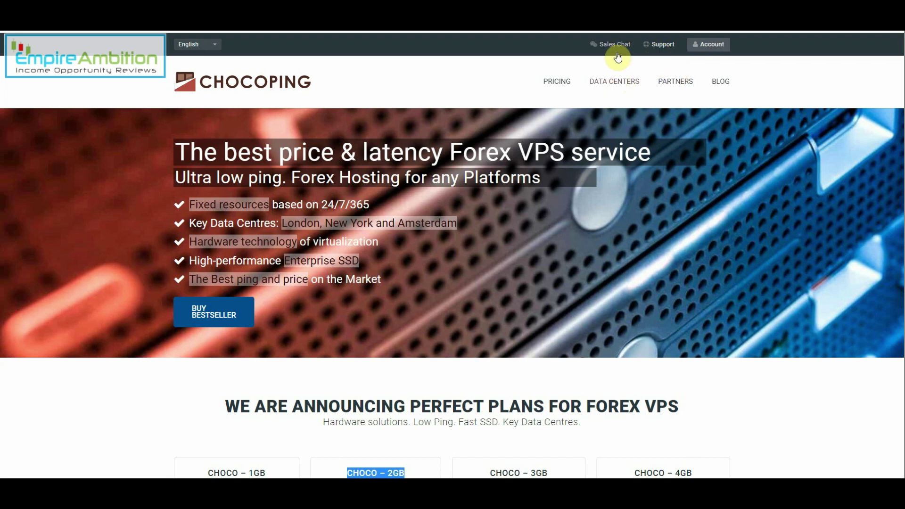
pyautogui.scroll(-4, 754, 255)
pyautogui.scroll(-3, 772, 259)
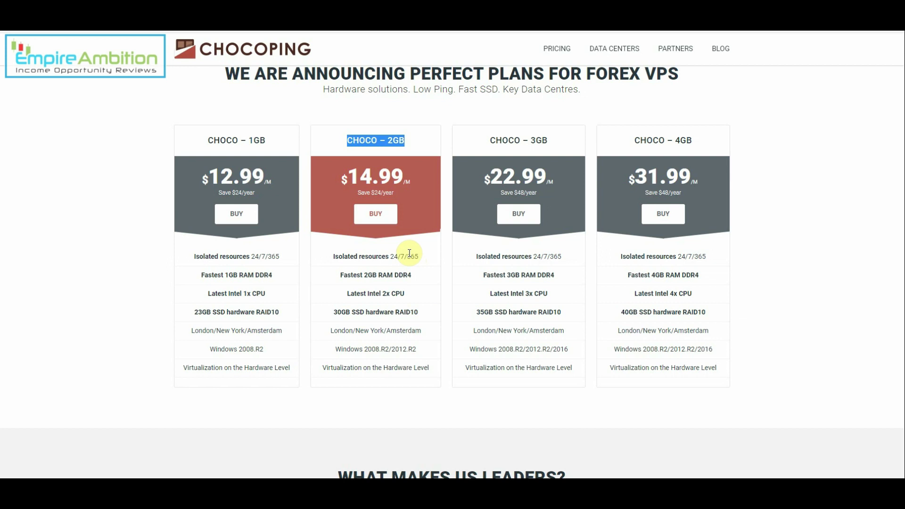
pyautogui.click(420, 284)
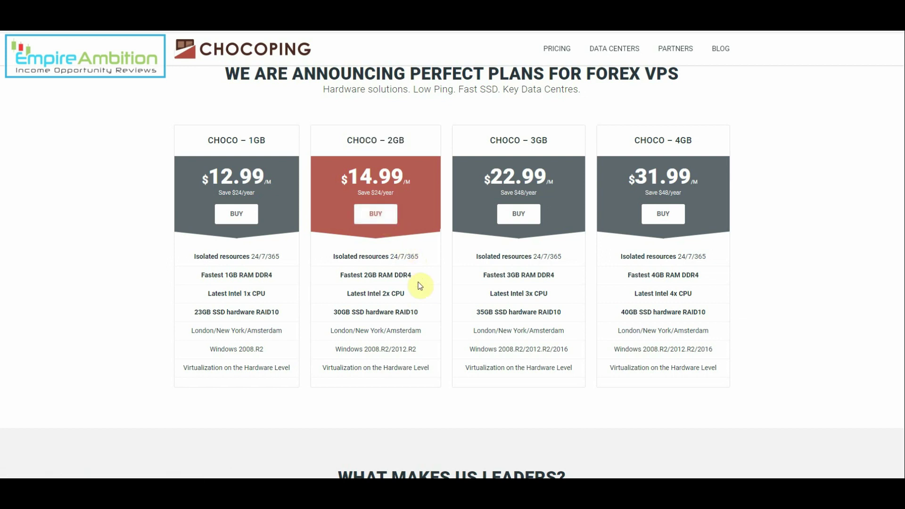
# Order the CHOCO - 2GB v.2 plan with Windows 2012 R2 in New York, L1.US (Premium), and proceed to checkout
pyautogui.click(377, 216)
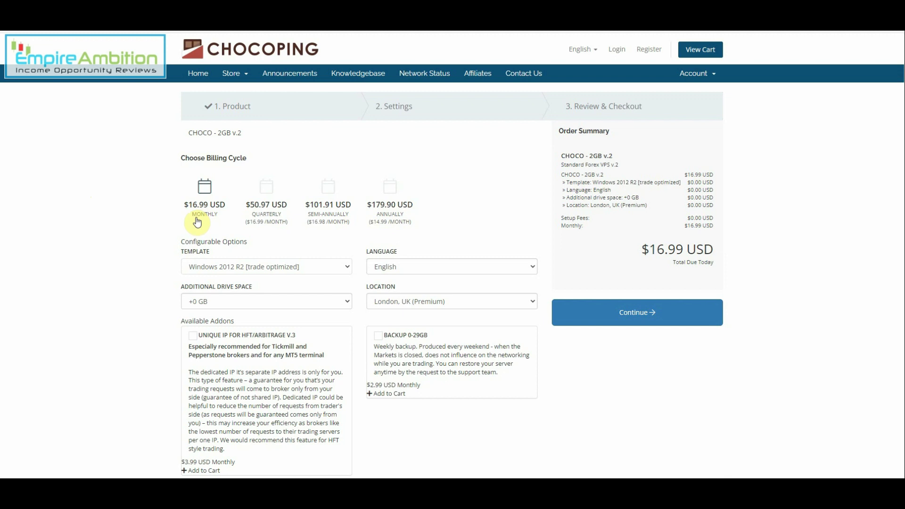
pyautogui.scroll(-1, 126, 282)
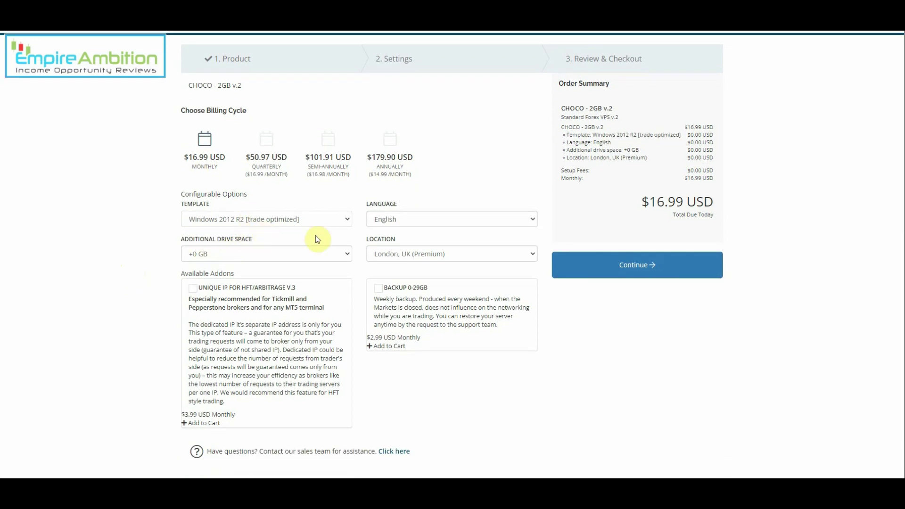
pyautogui.click(313, 219)
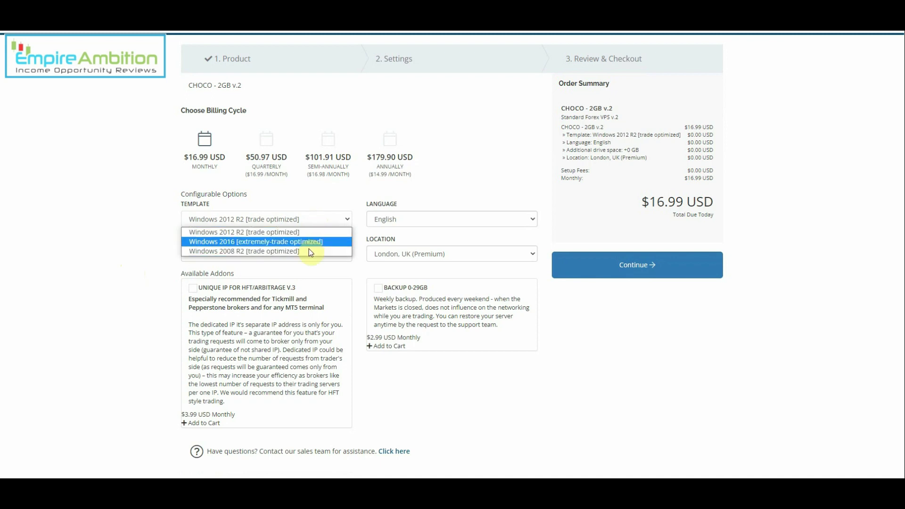
pyautogui.click(144, 227)
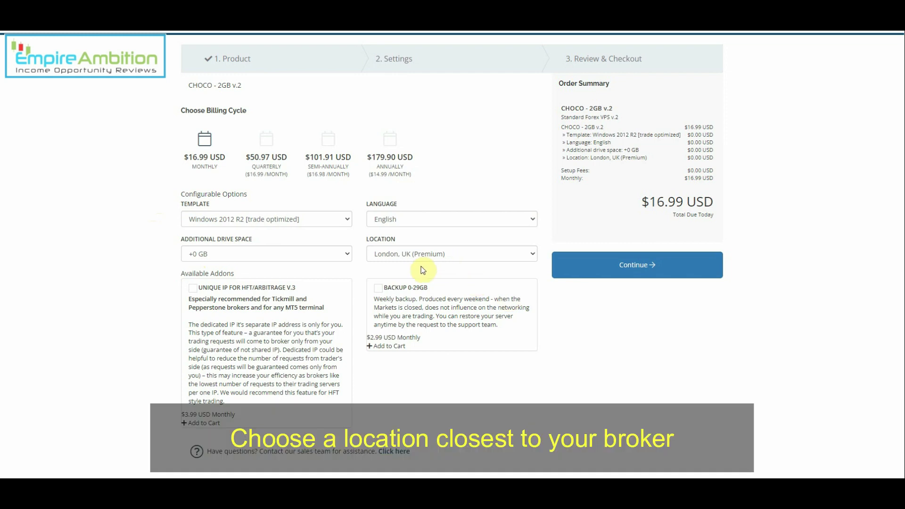
pyautogui.click(419, 257)
pyautogui.click(418, 275)
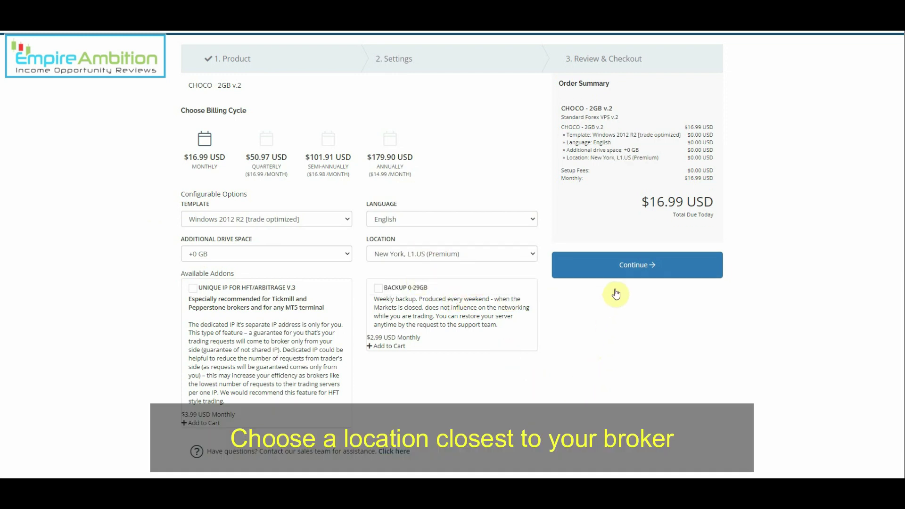
pyautogui.click(615, 268)
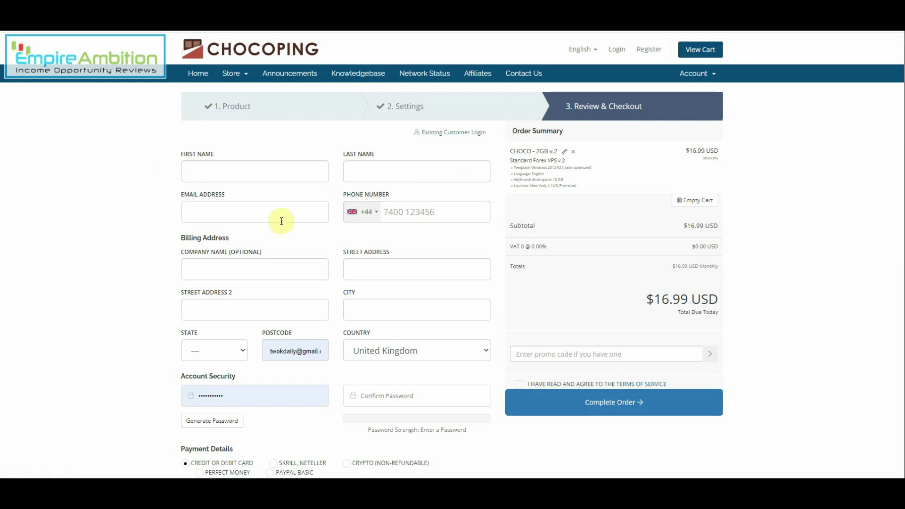
# Clear the wrongly autofilled text from the Postcode field and dismiss the autofill suggestions
pyautogui.click(282, 352)
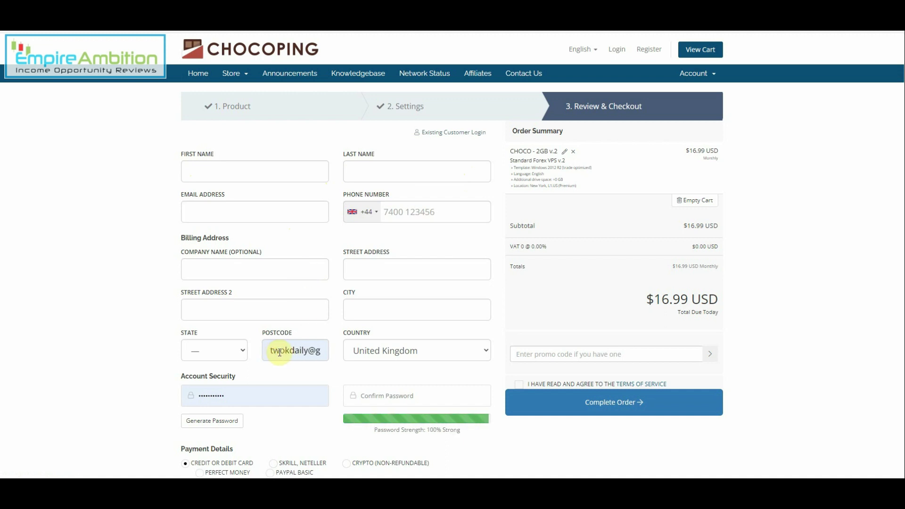
pyautogui.moveTo(284, 351); pyautogui.dragTo(326, 345)
pyautogui.click(326, 346)
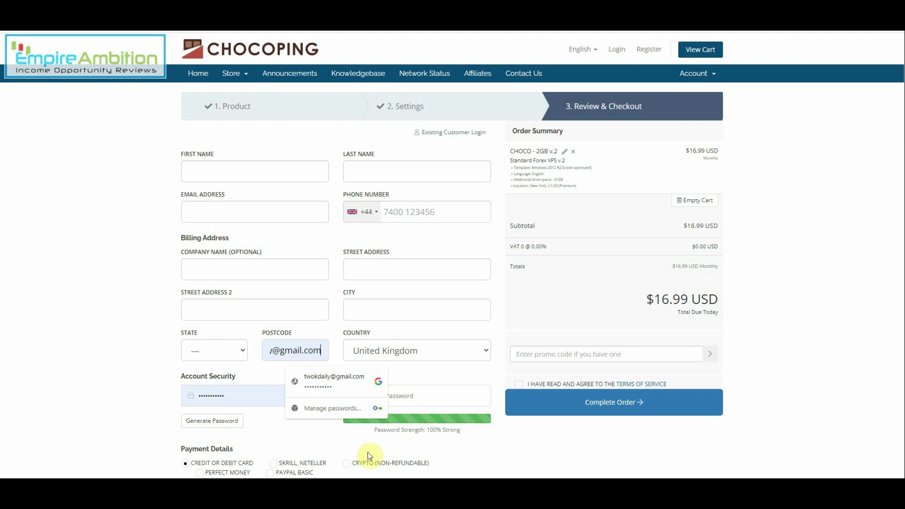
pyautogui.press('BackSpace')
pyautogui.press('BackSpace')
pyautogui.press('BackSpace')
pyautogui.press('BackSpace')
pyautogui.press('BackSpace')
pyautogui.press('BackSpace')
pyautogui.press('BackSpace')
pyautogui.press('BackSpace')
pyautogui.press('BackSpace')
pyautogui.press('BackSpace')
pyautogui.press('BackSpace')
pyautogui.press('BackSpace')
pyautogui.press('BackSpace')
pyautogui.press('BackSpace')
pyautogui.press('BackSpace')
pyautogui.press('BackSpace')
pyautogui.press('BackSpace')
pyautogui.press('BackSpace')
pyautogui.press('BackSpace')
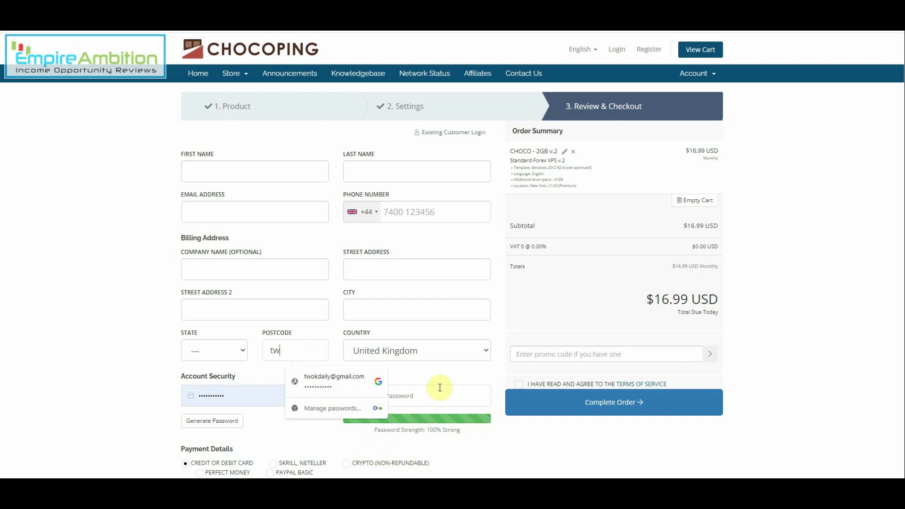
pyautogui.click(76, 296)
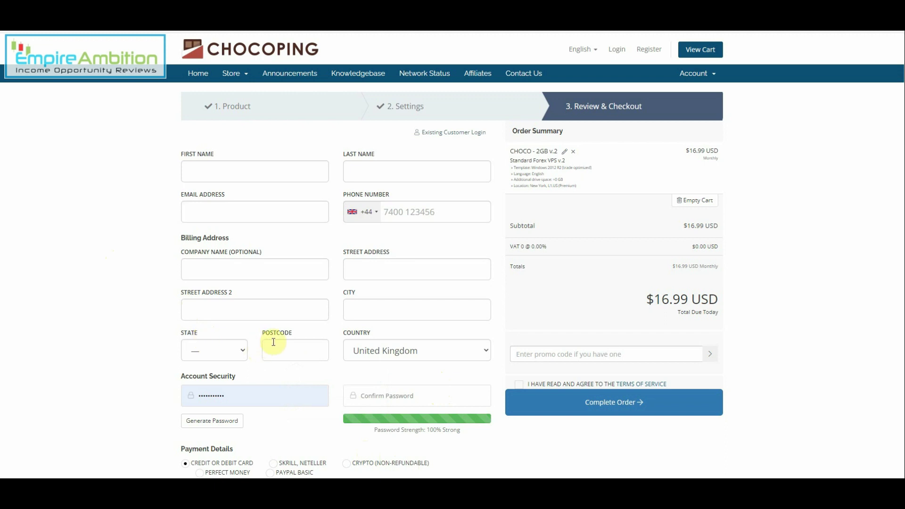
# Scroll through the checkout form to review the payment details and order summary
pyautogui.scroll(-2, 404, 348)
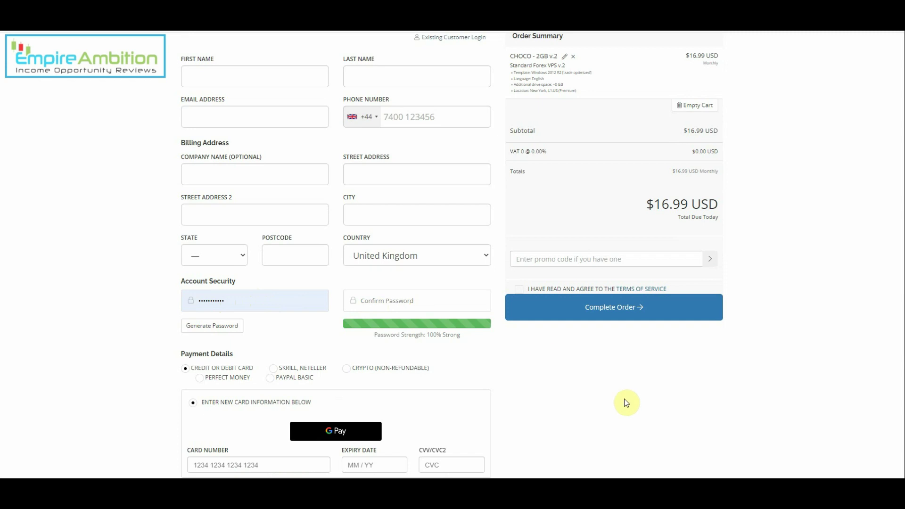
pyautogui.scroll(-4, 613, 406)
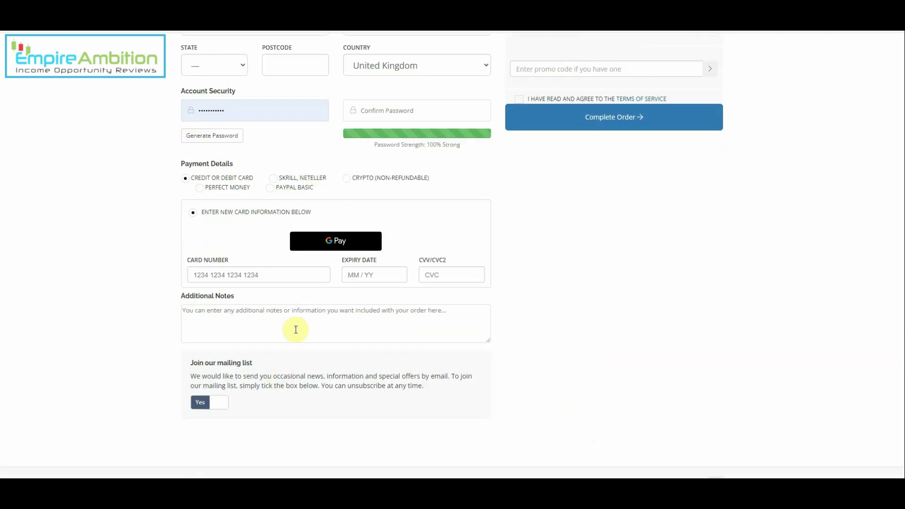
pyautogui.scroll(4, 558, 335)
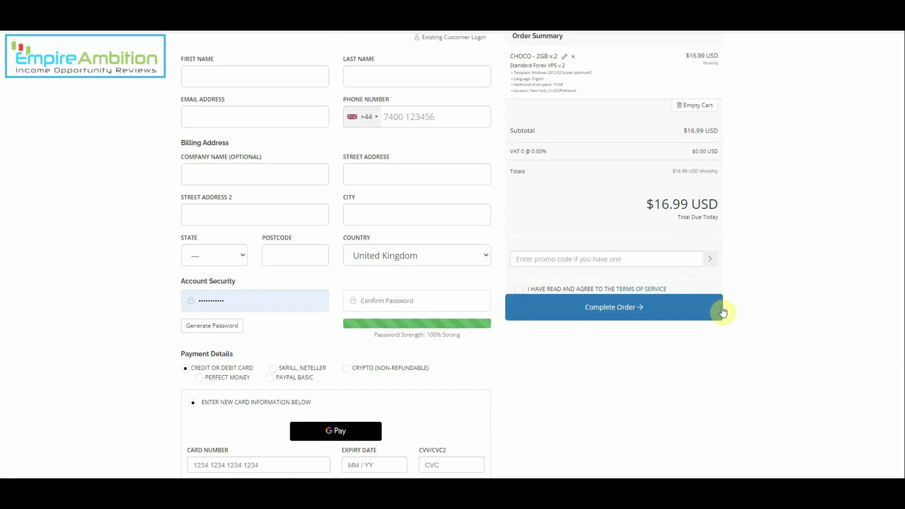
pyautogui.scroll(2, 749, 310)
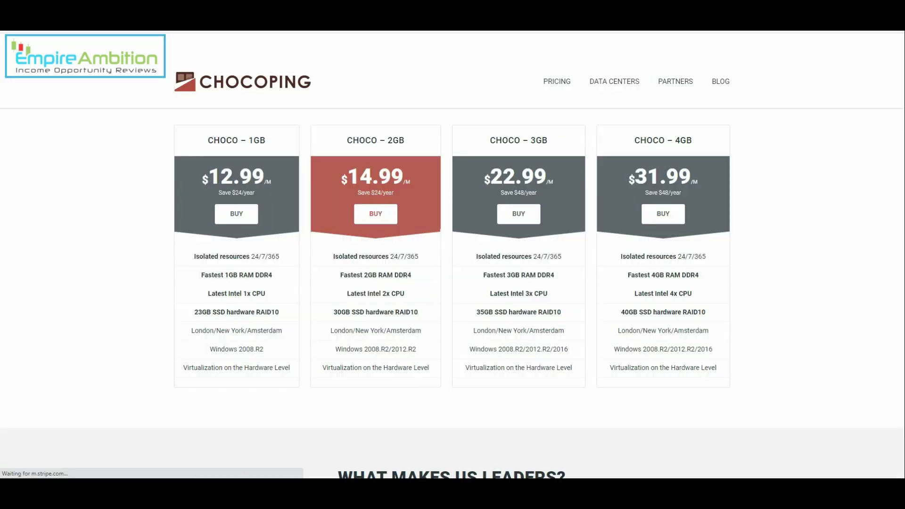
# Search Windows for 'remote desktop connection' and launch Remote Desktop Connection
pyautogui.scroll(7, 47, 202)
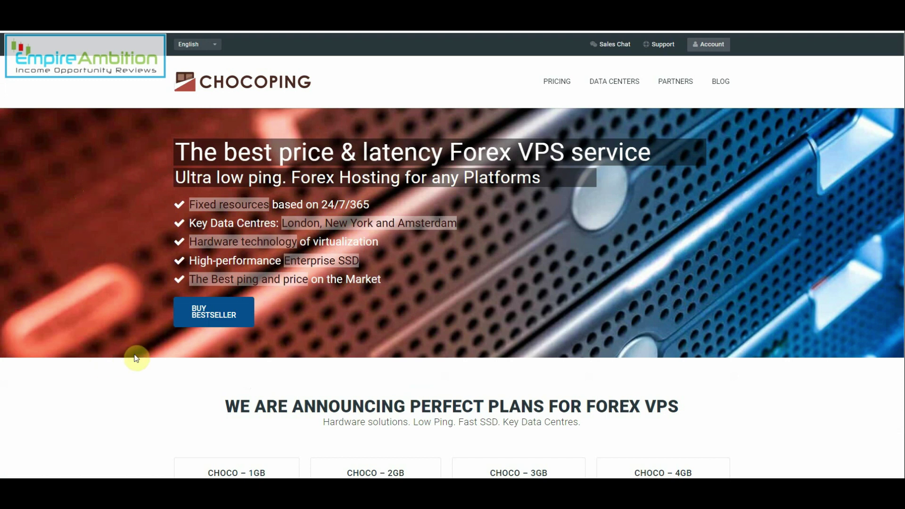
pyautogui.click(104, 477)
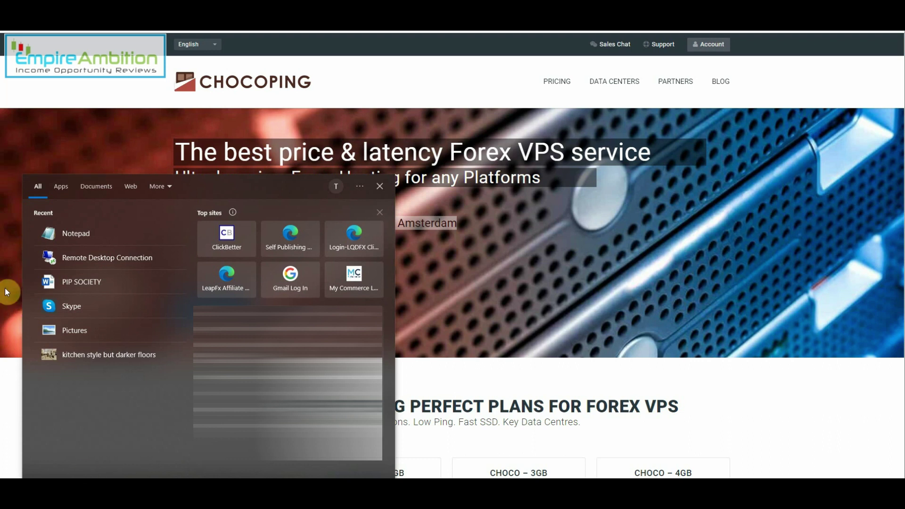
pyautogui.write('remote desk')
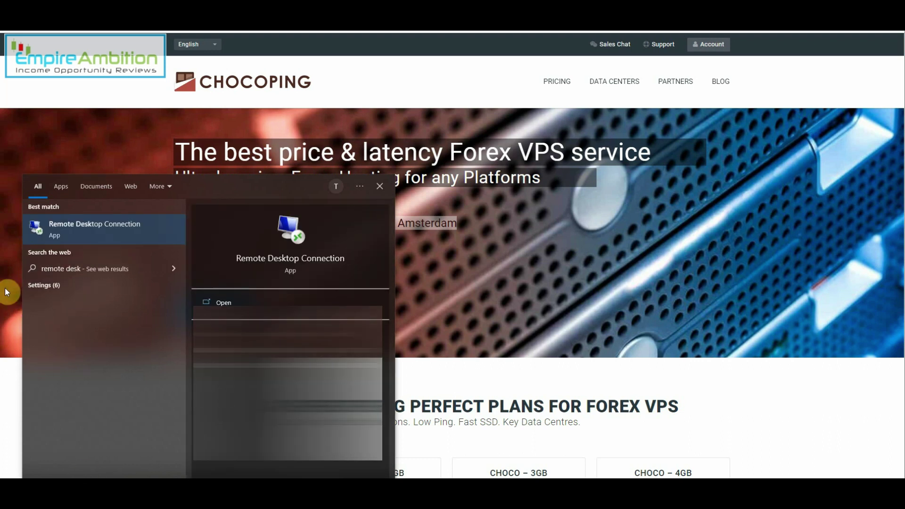
pyautogui.write('top connection')
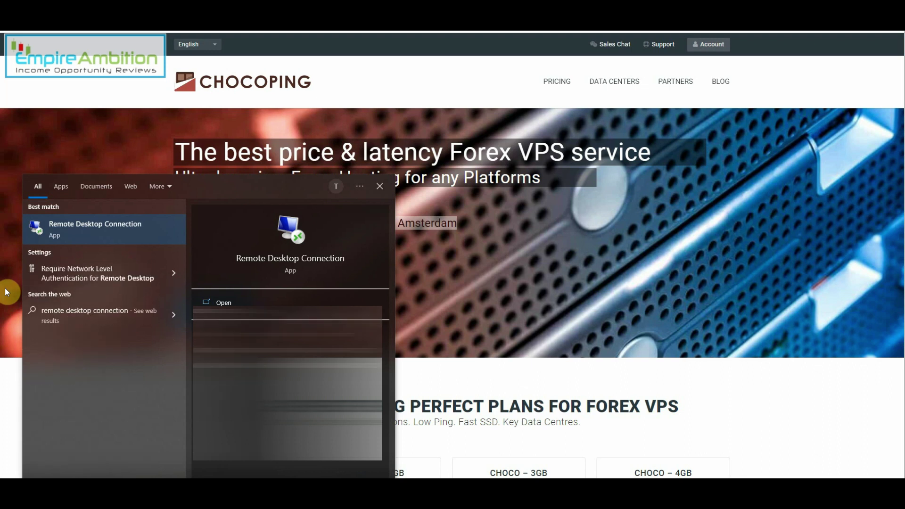
pyautogui.click(77, 229)
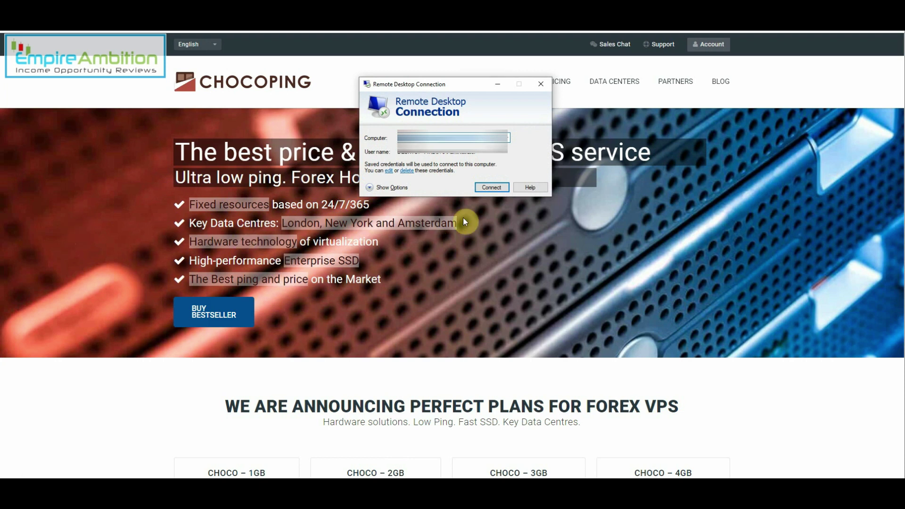
# Show the full Remote Desktop Connection options with the General tab's logon settings
pyautogui.click(392, 187)
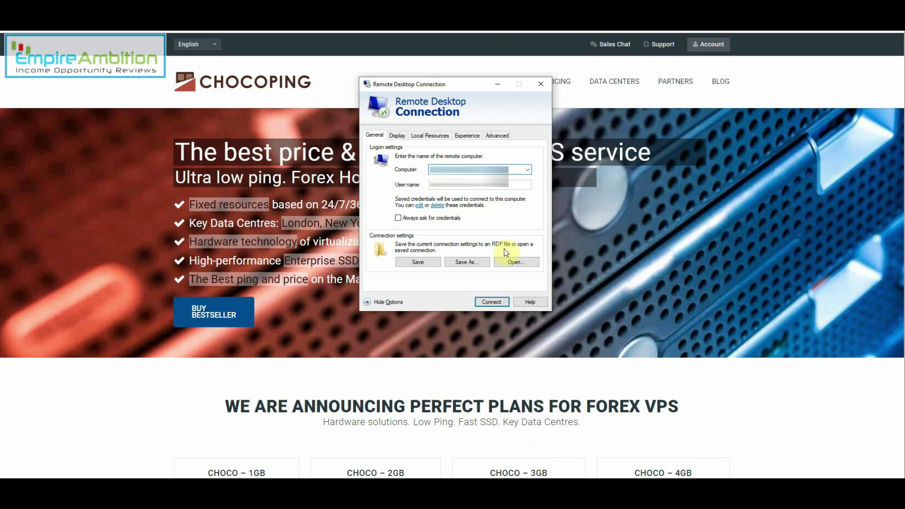
# Connect to the VPS to open the remote Windows Server 2012 R2 session
pyautogui.click(492, 299)
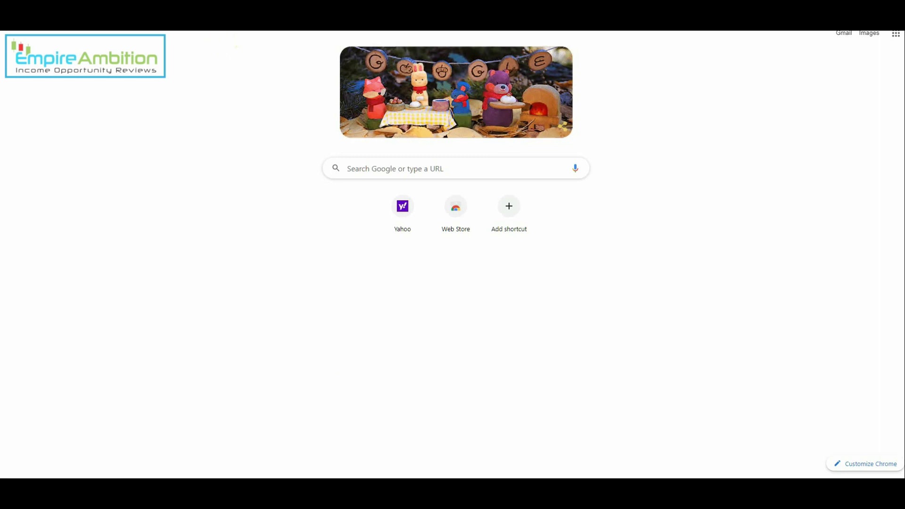
# Exit full-screen Chrome and minimize it to reveal the VPS desktop with its MT4 shortcuts
pyautogui.press('F11')
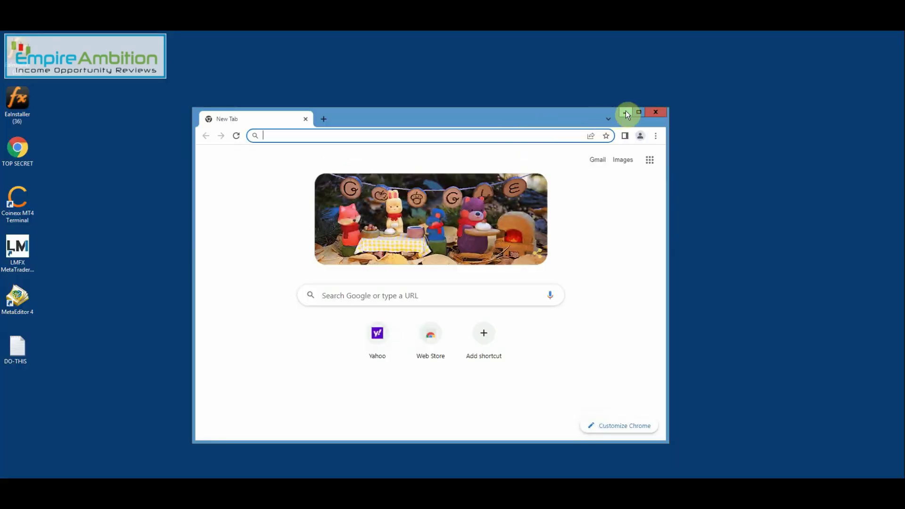
pyautogui.click(626, 113)
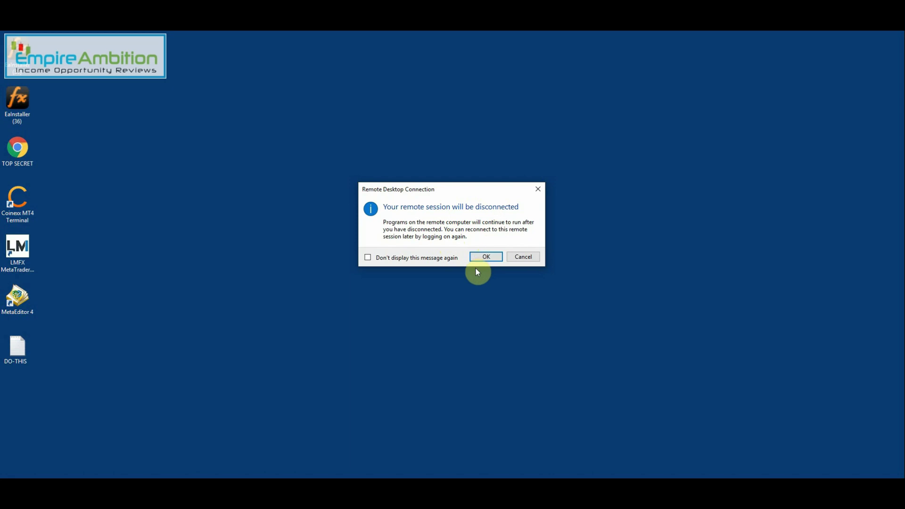
# Confirm the remote session disconnect to return to the Chocoping Forex VPS homepage
pyautogui.click(480, 256)
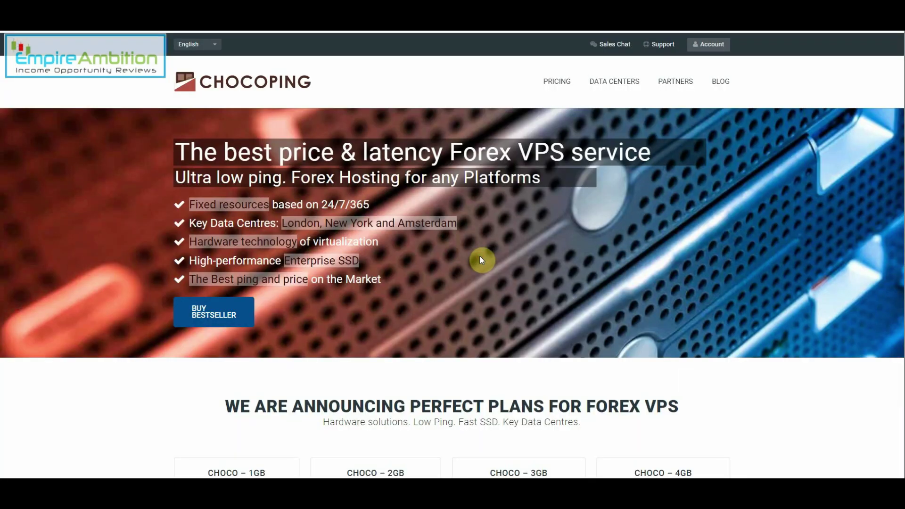